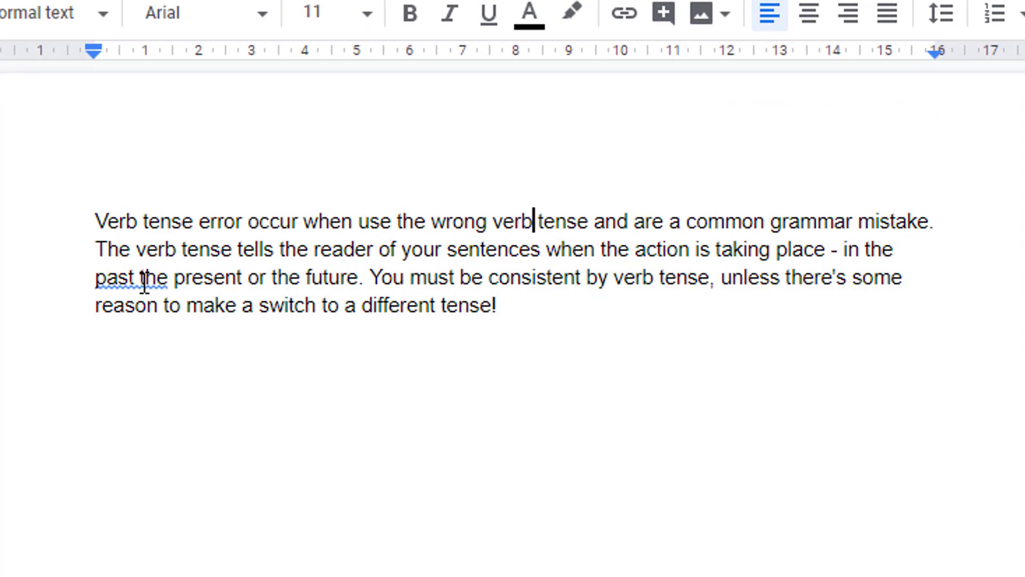
- Run the spelling and grammar check and correct the flagged phrase "past the" to "past, the"
{"action": "left_click", "coordinate": [144, 280]}
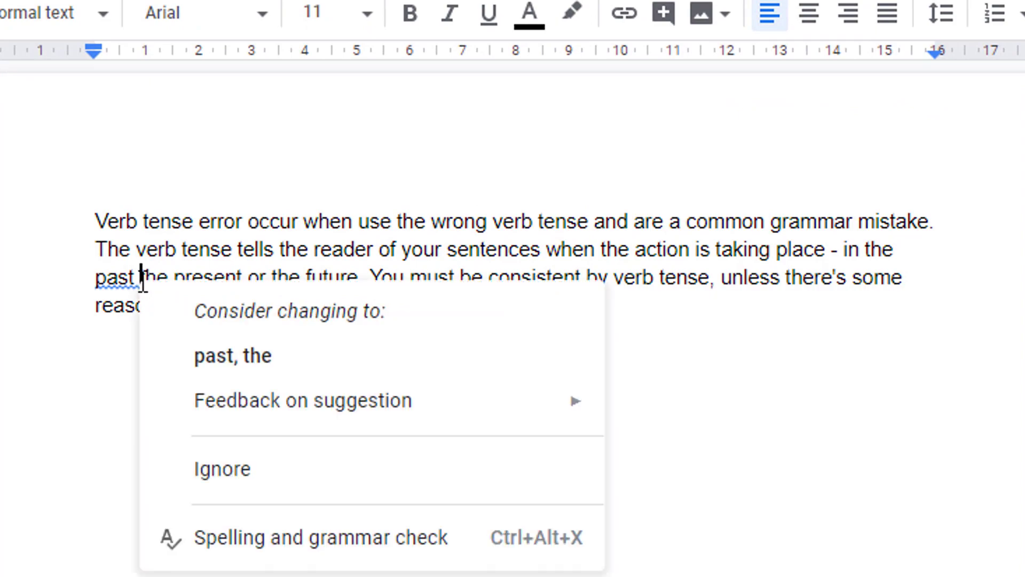
{"action": "left_click", "coordinate": [219, 249]}
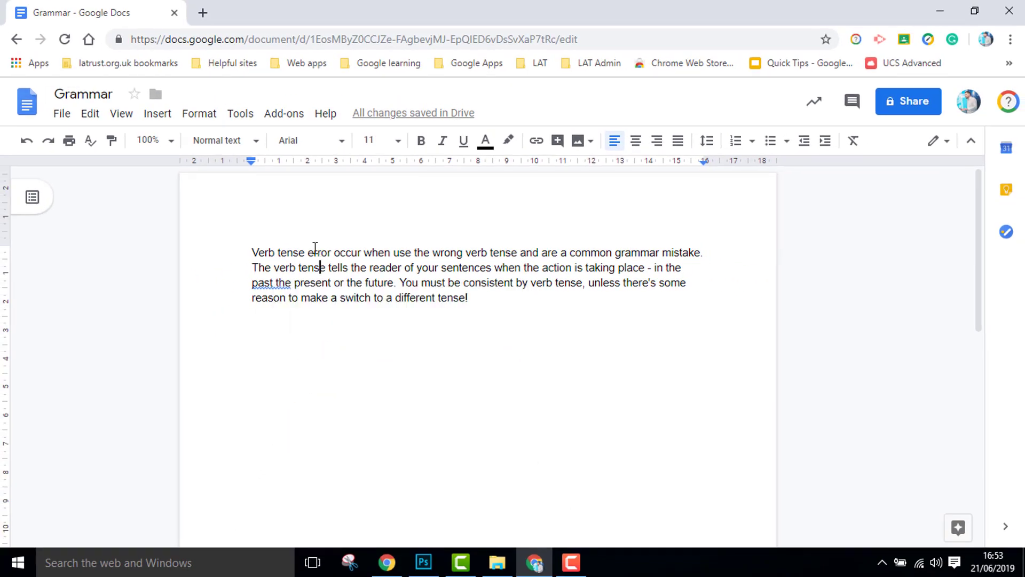
{"action": "left_click", "coordinate": [251, 120]}
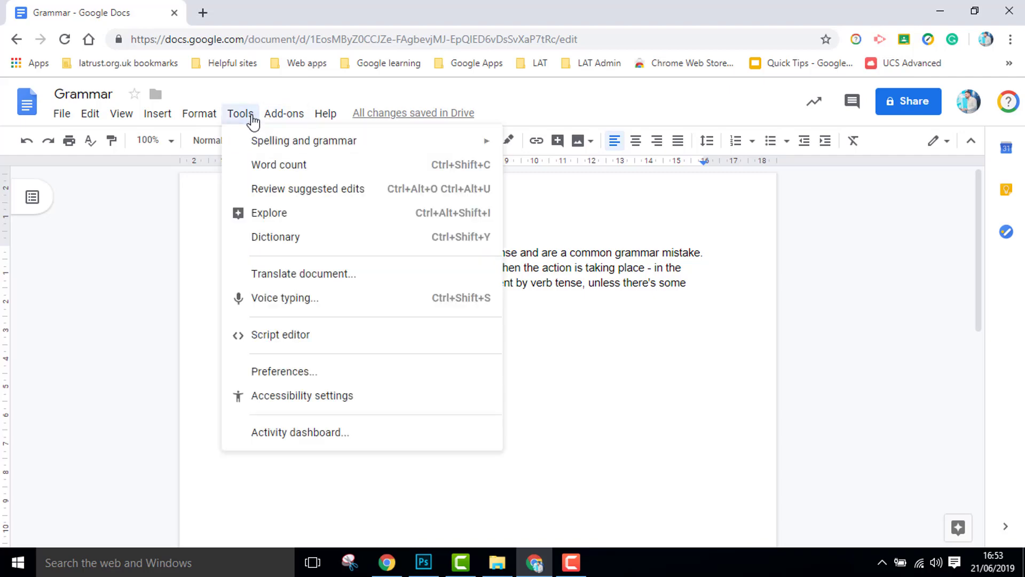
{"action": "mouse_move", "coordinate": [258, 154]}
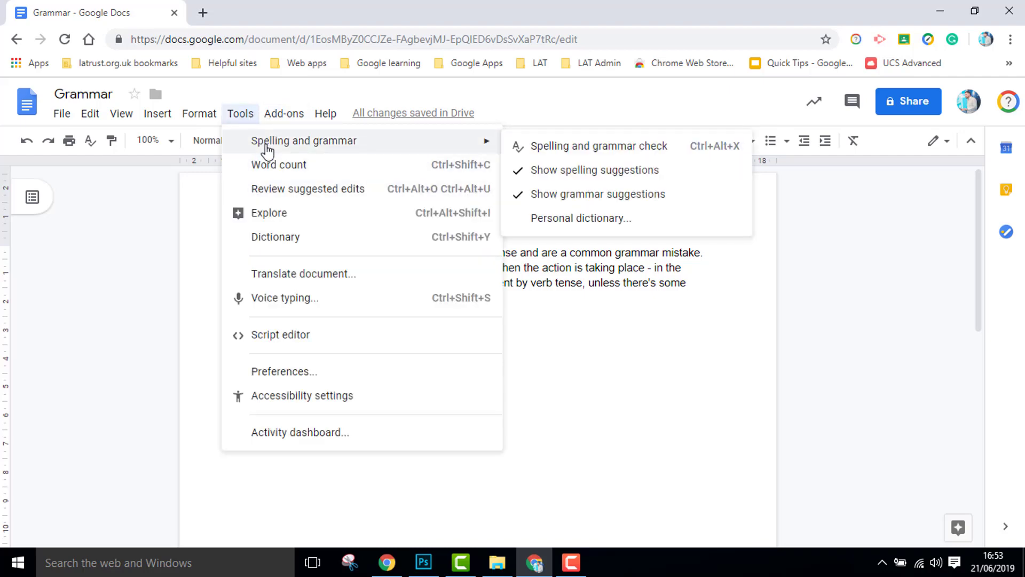
{"action": "left_click", "coordinate": [636, 153]}
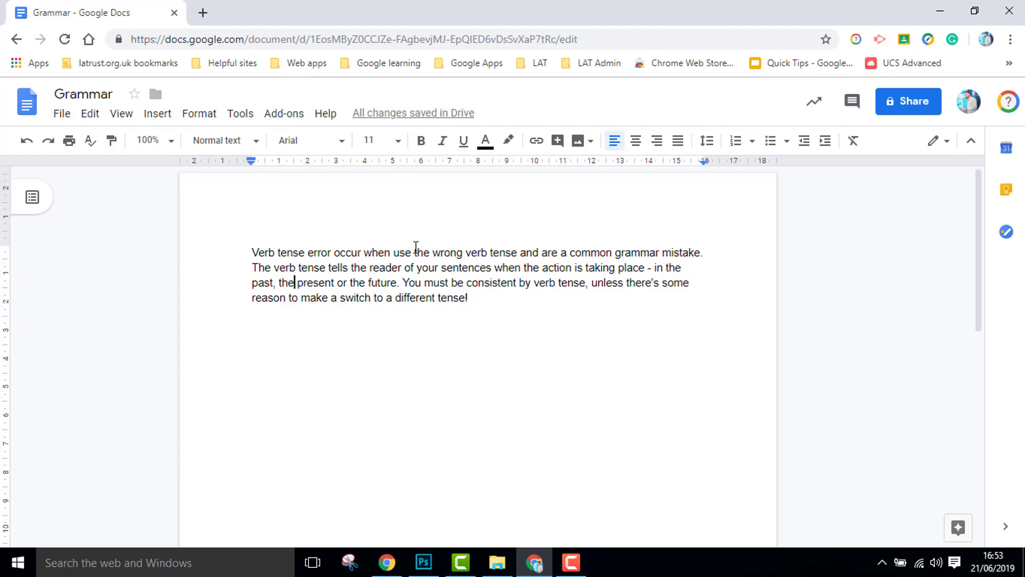
- Add a new line after the paragraph and insert a next-page section break there
{"action": "left_click", "coordinate": [487, 301]}
{"action": "key", "text": "Return"}
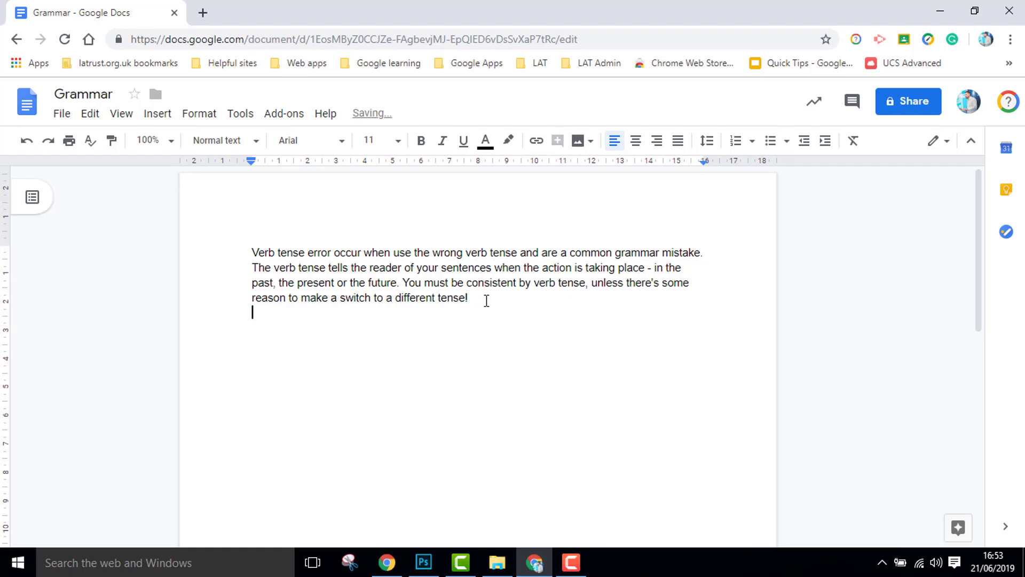
{"action": "left_click", "coordinate": [165, 115]}
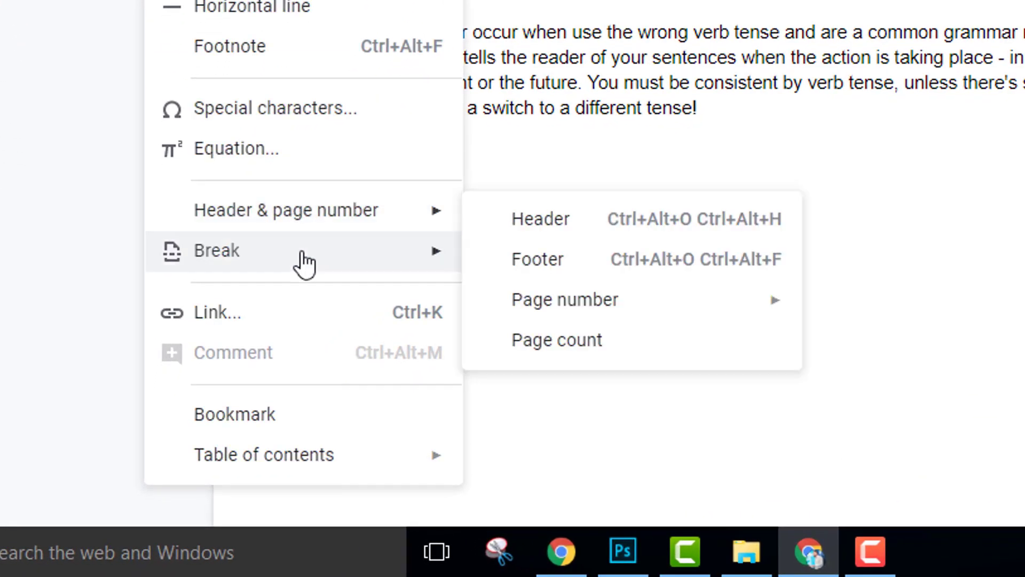
{"action": "mouse_move", "coordinate": [306, 264]}
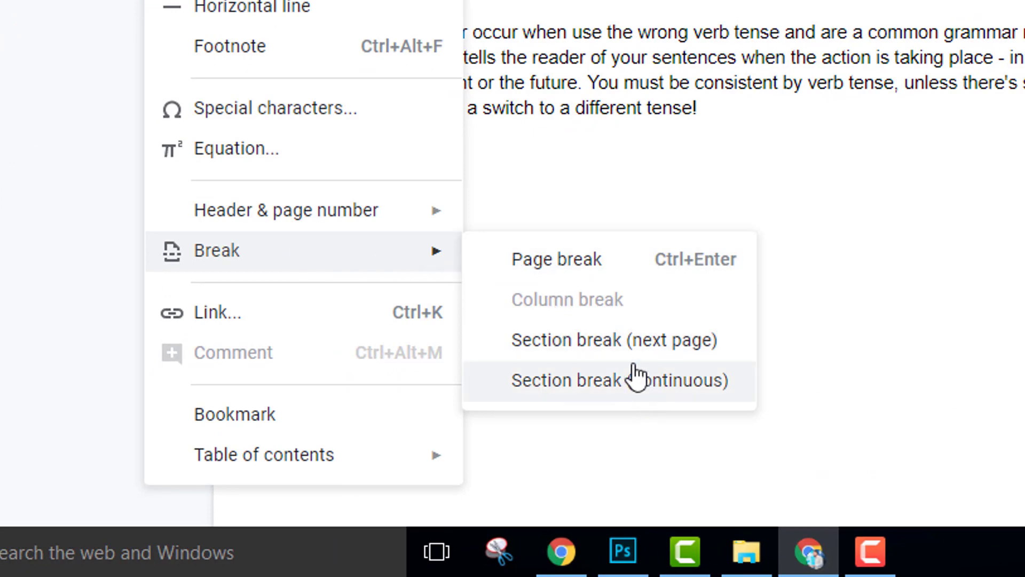
{"action": "left_click", "coordinate": [627, 342]}
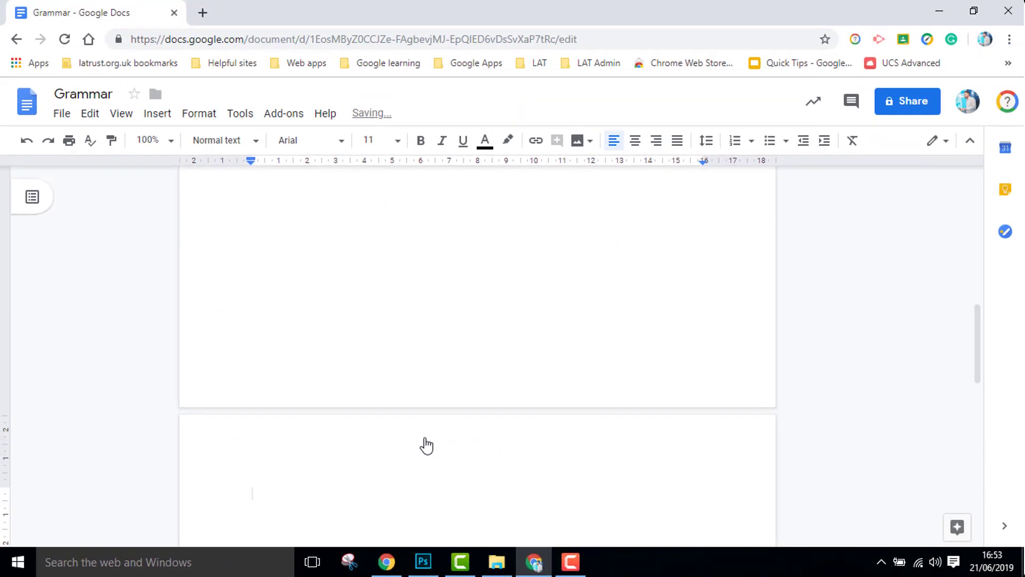
- Turn on the display of section breaks in the document
{"action": "scroll", "coordinate": [426, 434], "scroll_direction": "down", "scroll_amount": 3}
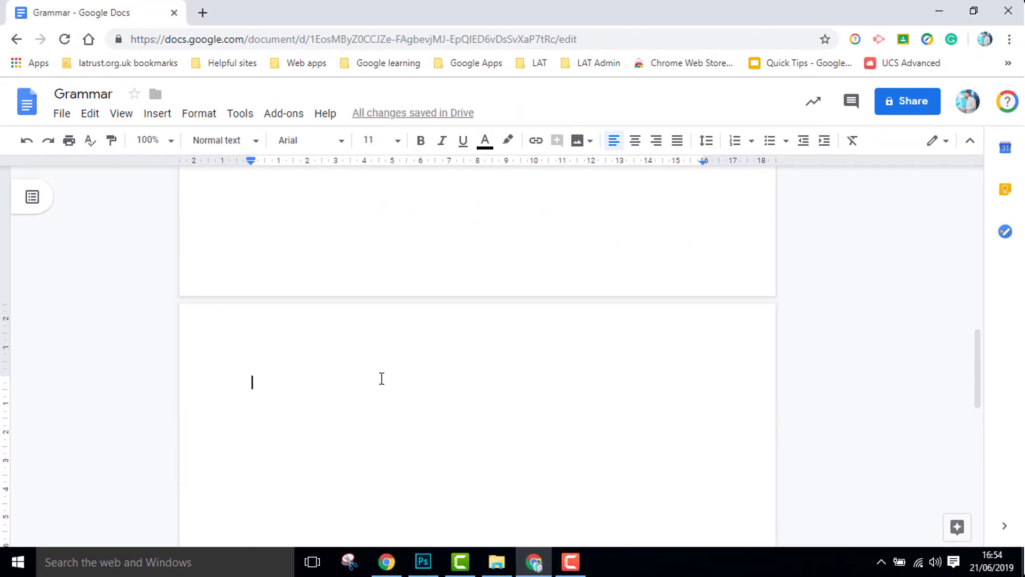
{"action": "scroll", "coordinate": [382, 379], "scroll_direction": "up", "scroll_amount": 14}
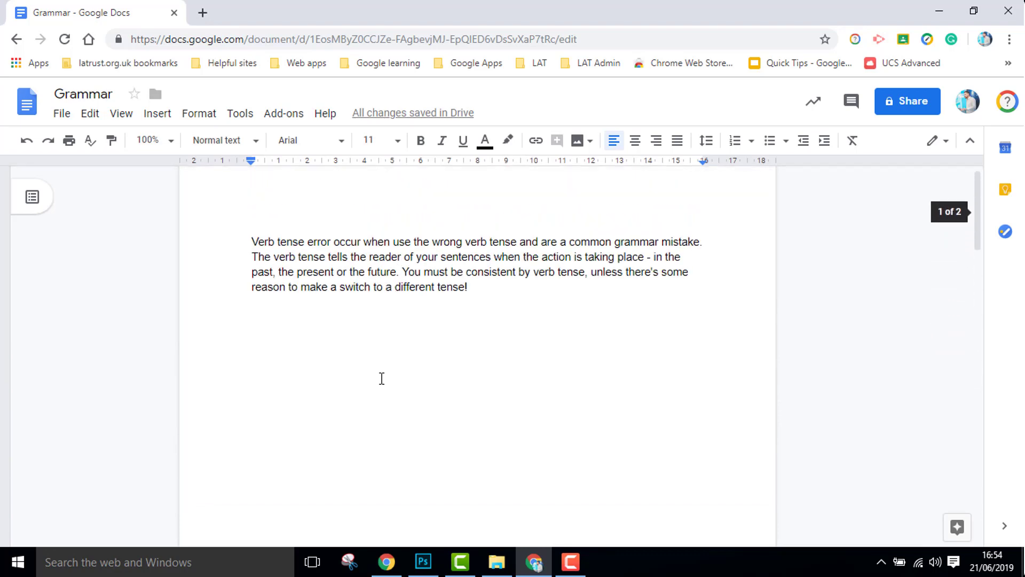
{"action": "left_click", "coordinate": [121, 113]}
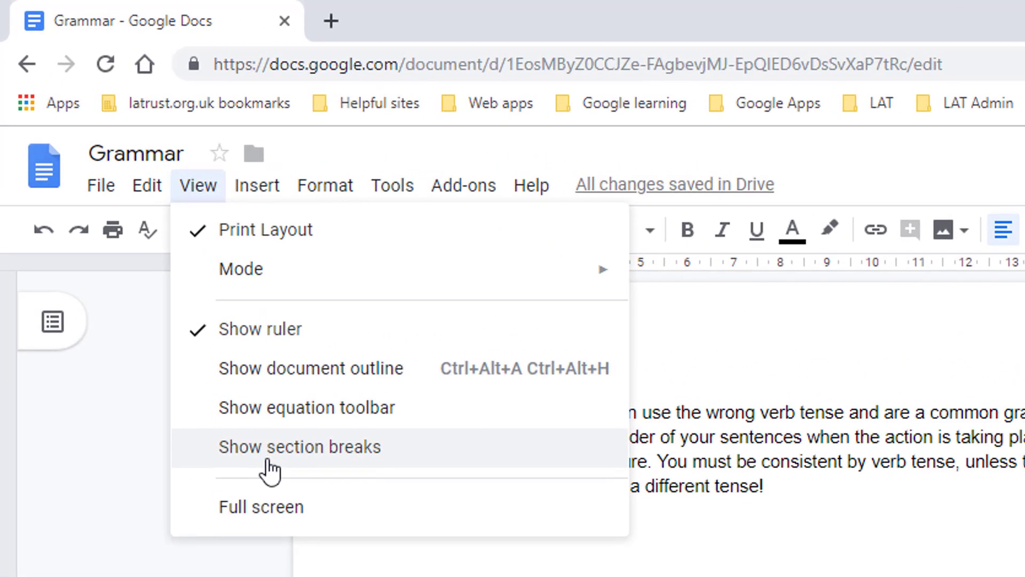
{"action": "left_click", "coordinate": [270, 470]}
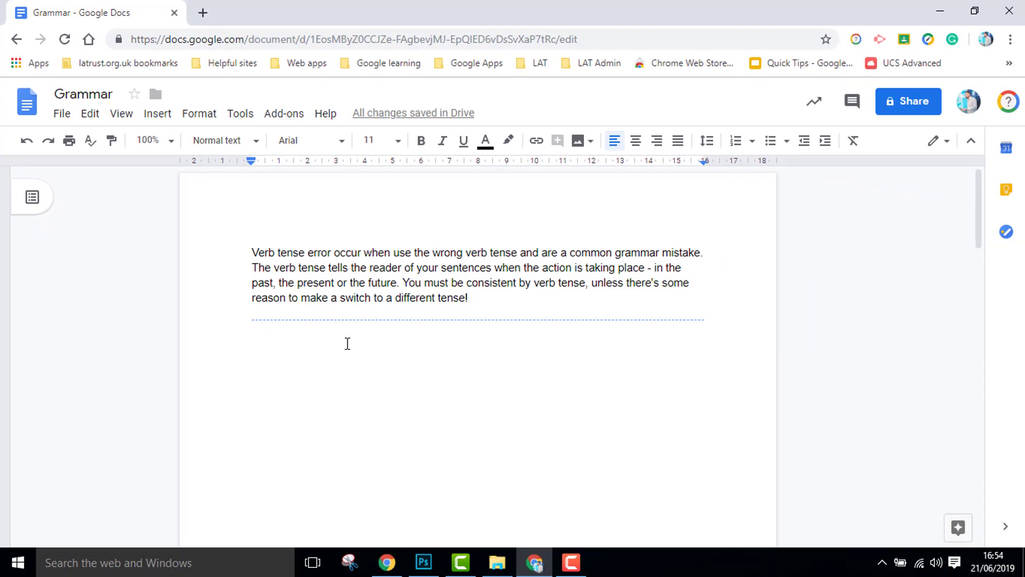
- Enter "Section Header" as the first page's header and set the header margin to 5 cm for this section only
{"action": "type", "text": "Section Header"}
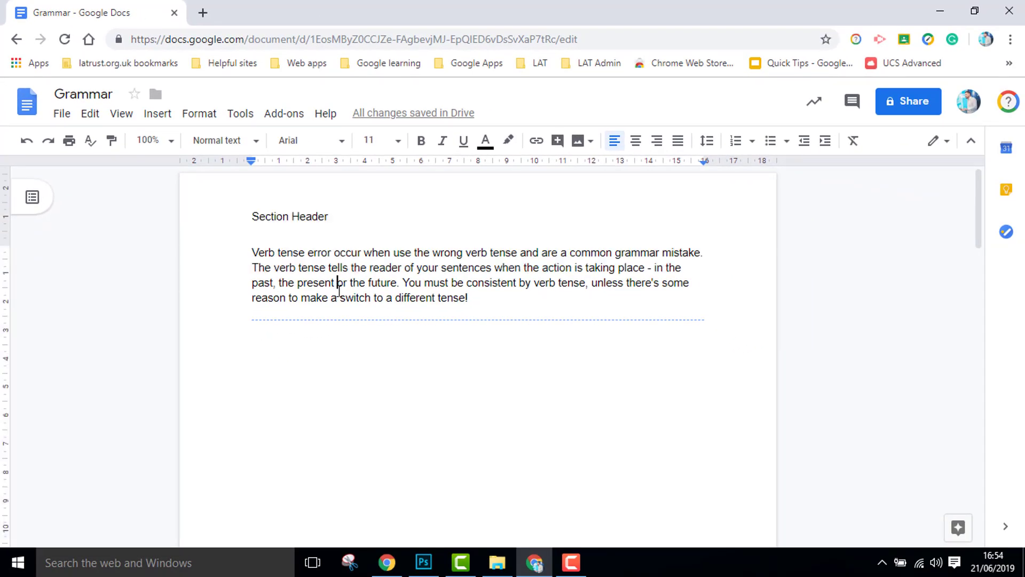
{"action": "left_click", "coordinate": [331, 216]}
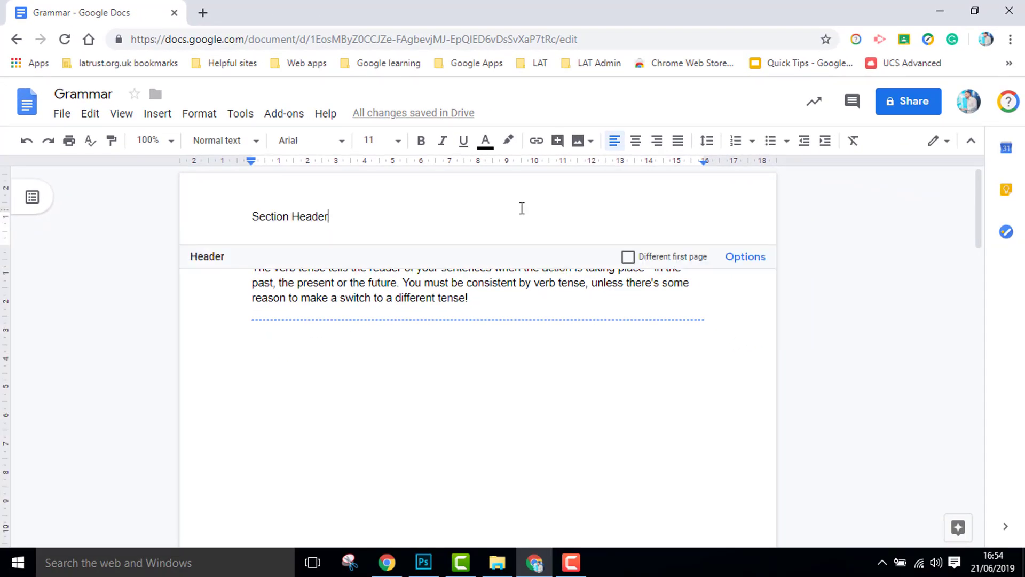
{"action": "left_click", "coordinate": [741, 257]}
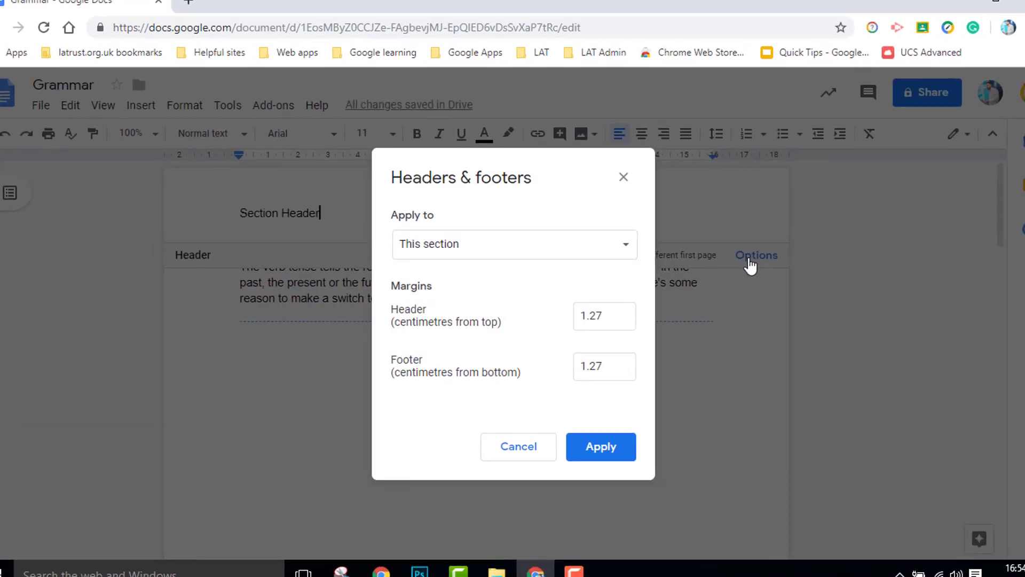
{"action": "left_click", "coordinate": [541, 255]}
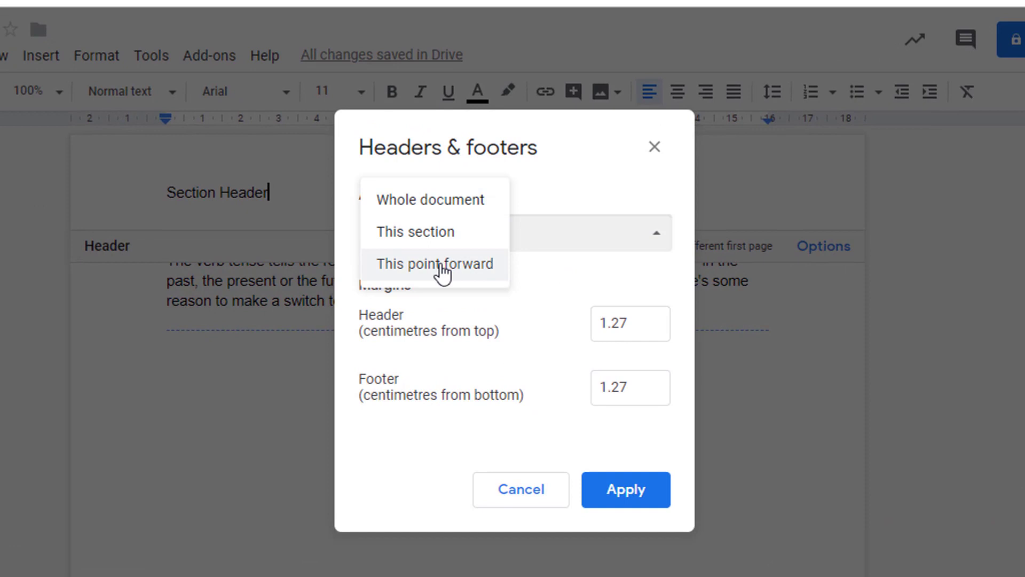
{"action": "left_click", "coordinate": [550, 251]}
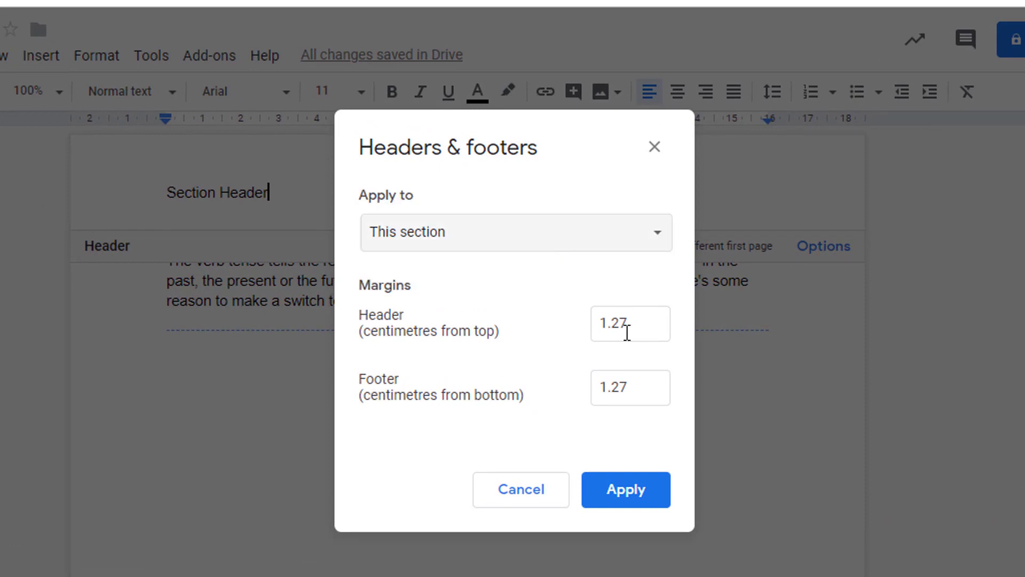
{"action": "left_click", "coordinate": [634, 328]}
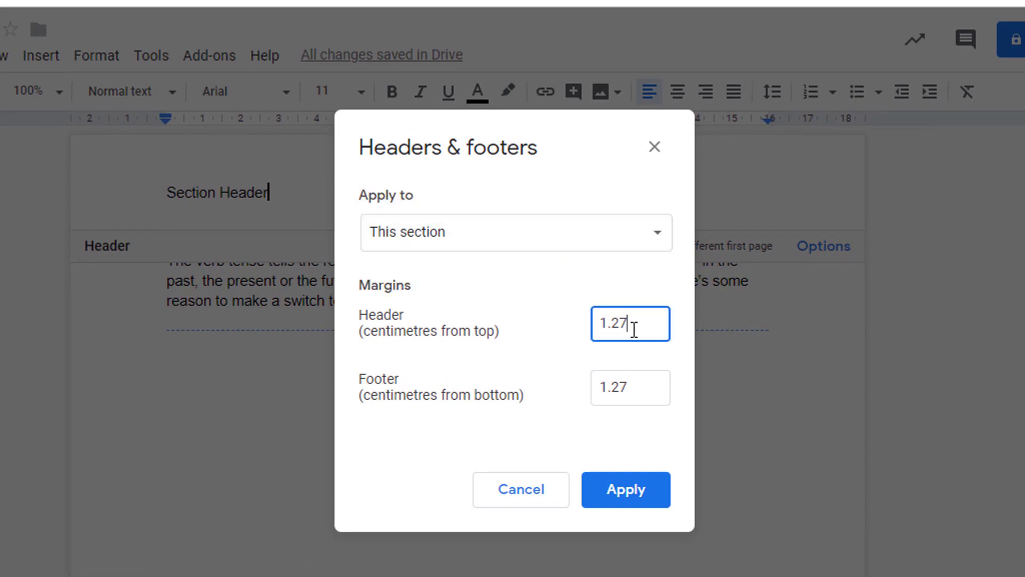
{"action": "left_click_drag", "start_coordinate": [634, 328], "coordinate": [592, 328]}
{"action": "type", "text": "5"}
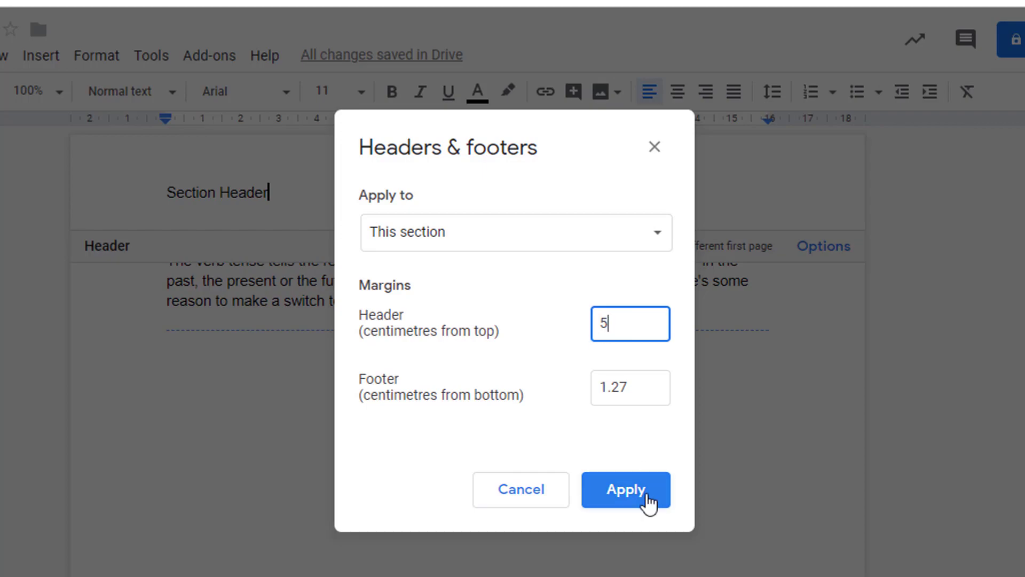
{"action": "left_click", "coordinate": [643, 494]}
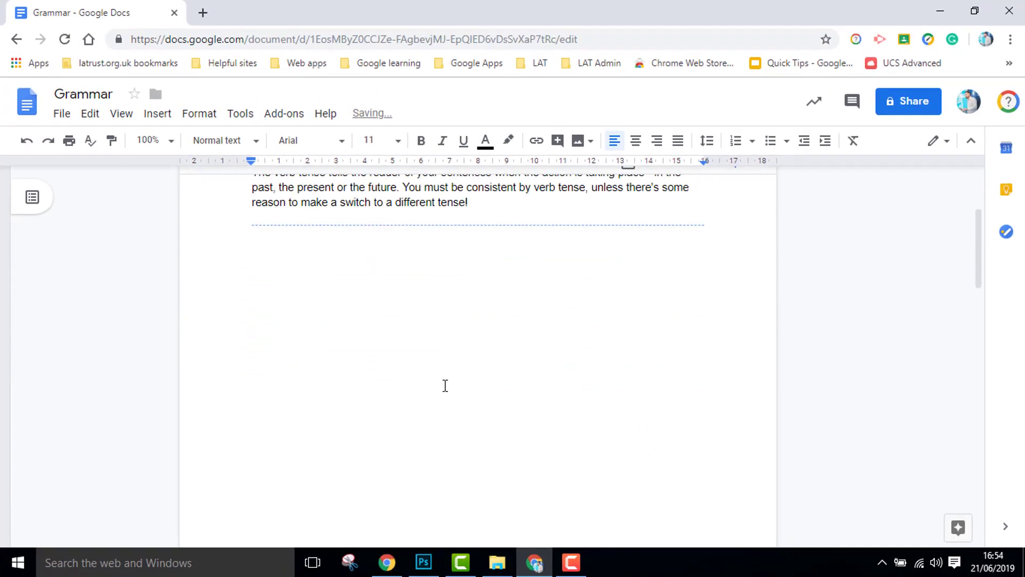
- Set the left page margin to 7 cm for the second page's section only
{"action": "scroll", "coordinate": [445, 385], "scroll_direction": "down", "scroll_amount": 6}
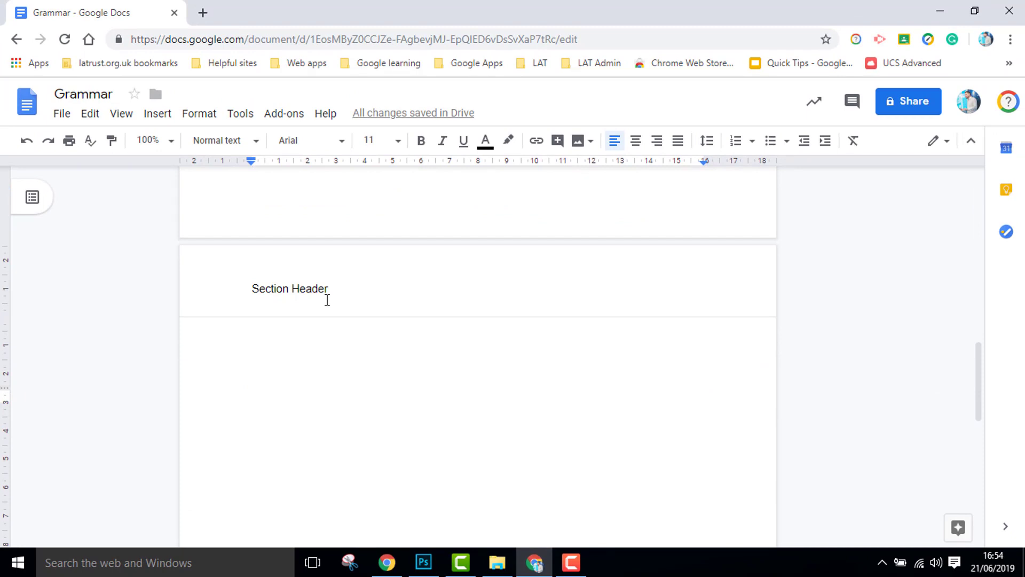
{"action": "left_click", "coordinate": [62, 114]}
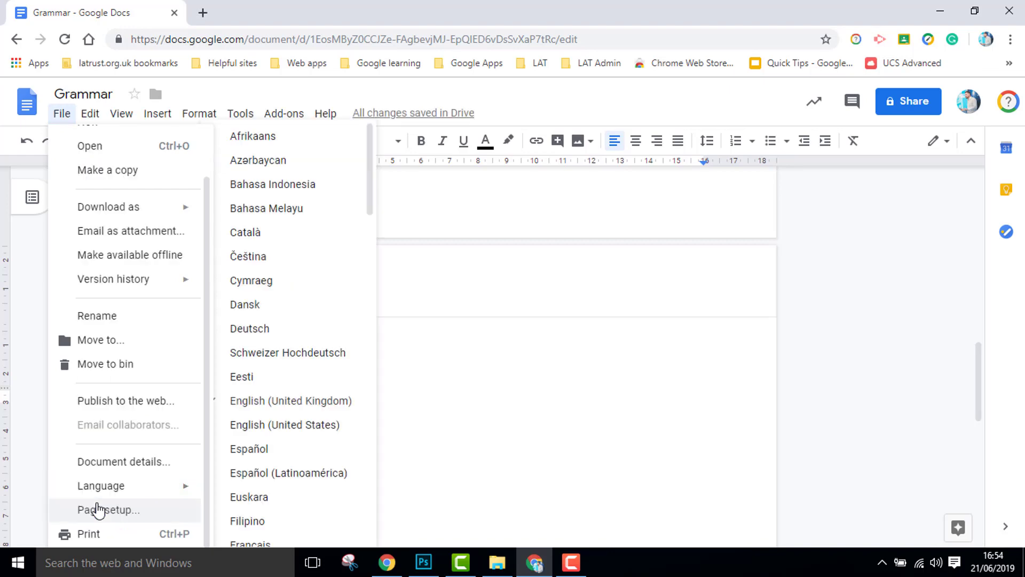
{"action": "left_click", "coordinate": [95, 511]}
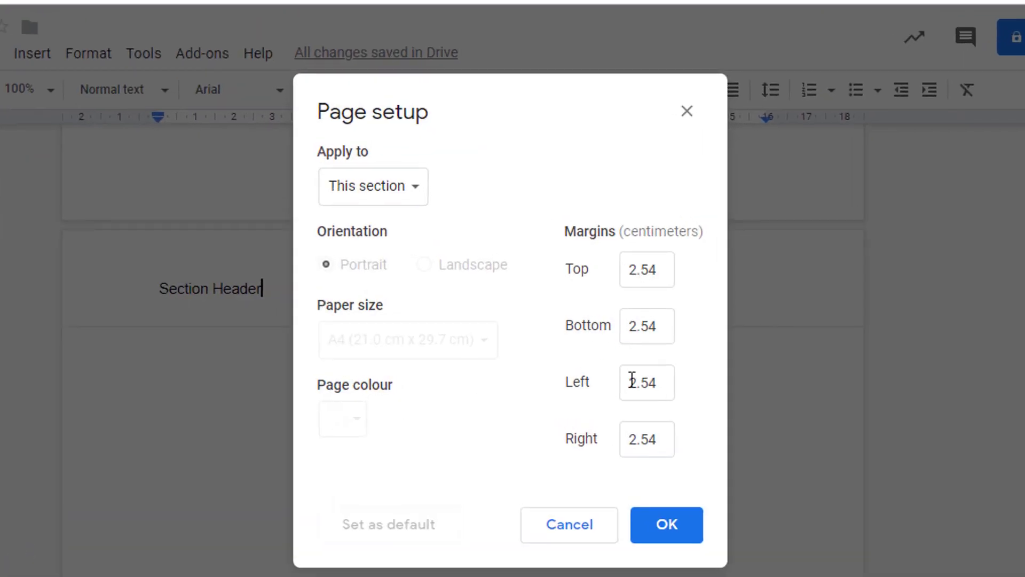
{"action": "left_click_drag", "start_coordinate": [656, 381], "coordinate": [616, 383]}
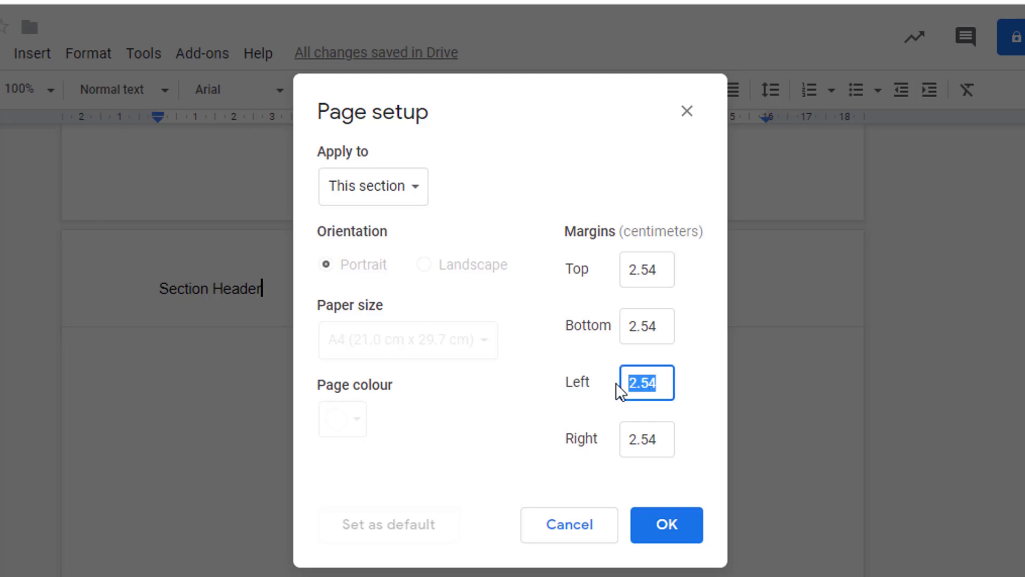
{"action": "type", "text": "7"}
{"action": "left_click", "coordinate": [663, 526]}
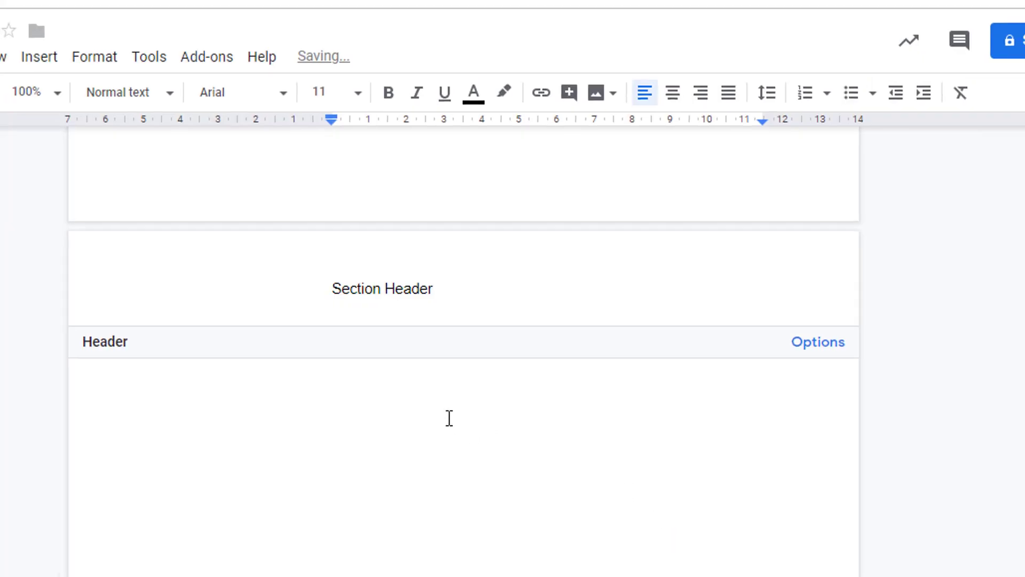
- Enter the sample text "safsasf" in the body of the second page and place the cursor in its header
{"action": "left_click", "coordinate": [450, 421]}
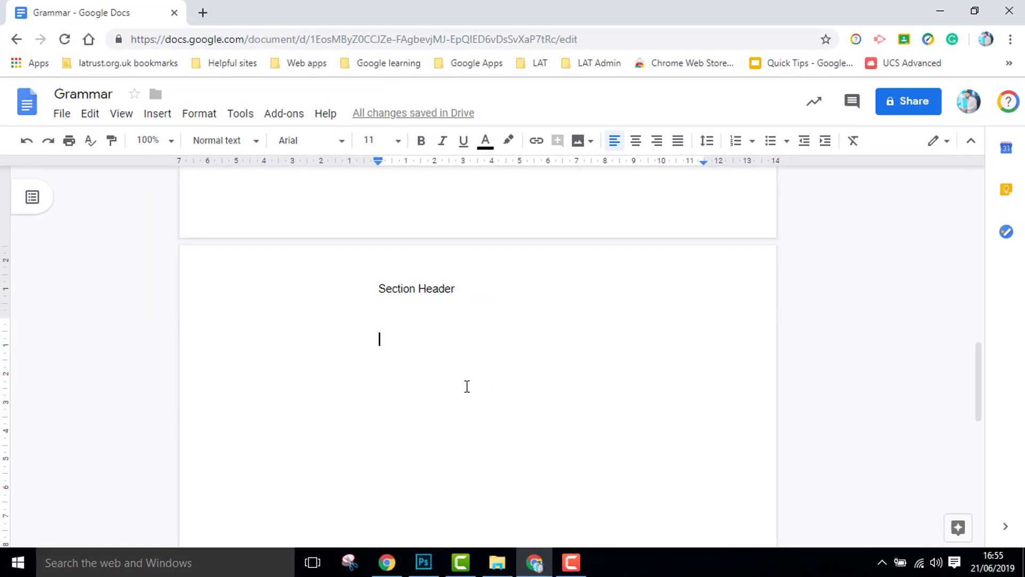
{"action": "type", "text": "safsasf"}
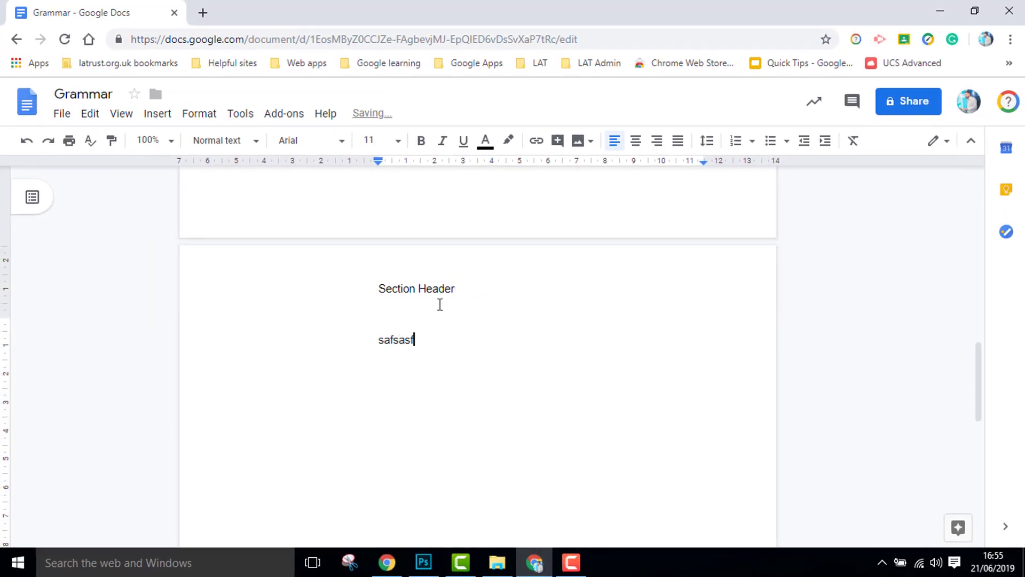
{"action": "left_click", "coordinate": [462, 288]}
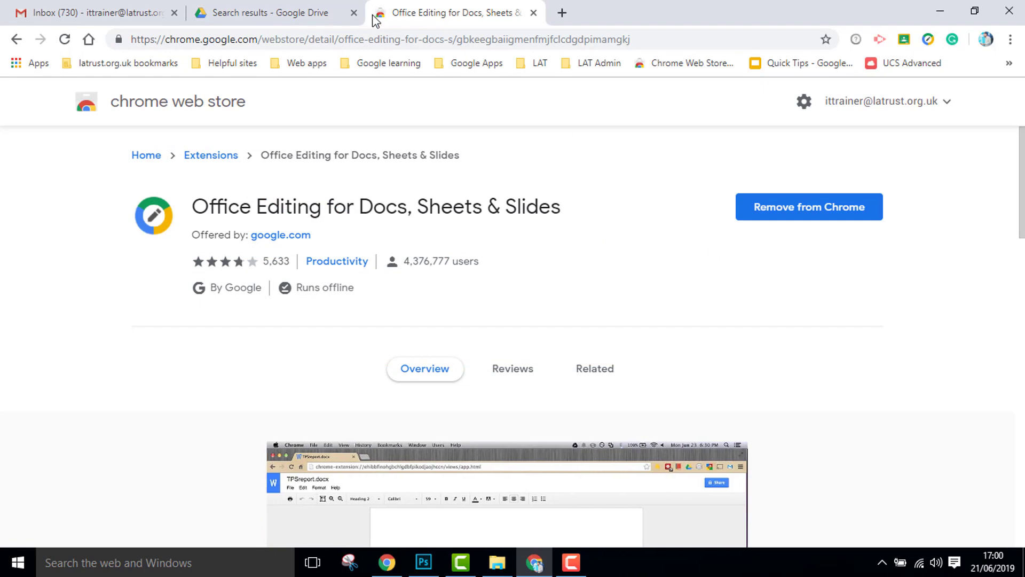
- Switch to Google Drive, open Parent letter.docx and enter the recipient's first name after "Dear"
{"action": "left_click", "coordinate": [279, 17]}
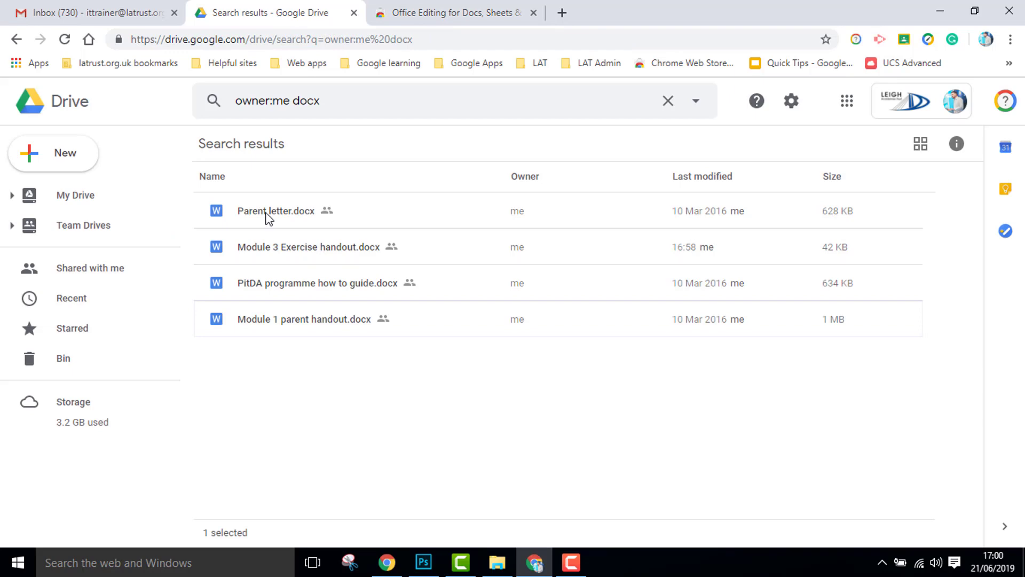
{"action": "double_click", "coordinate": [285, 216]}
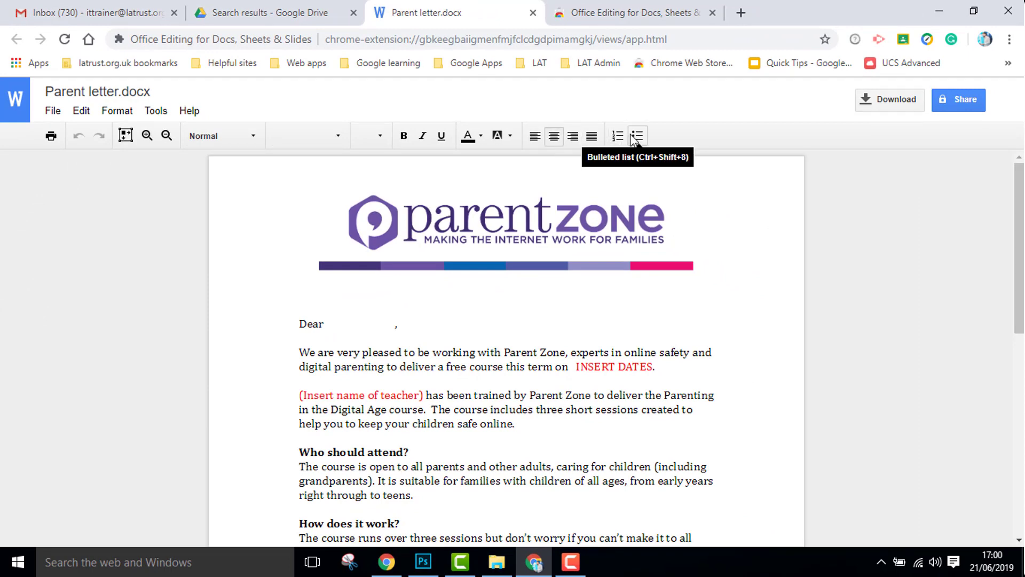
{"action": "left_click", "coordinate": [377, 332]}
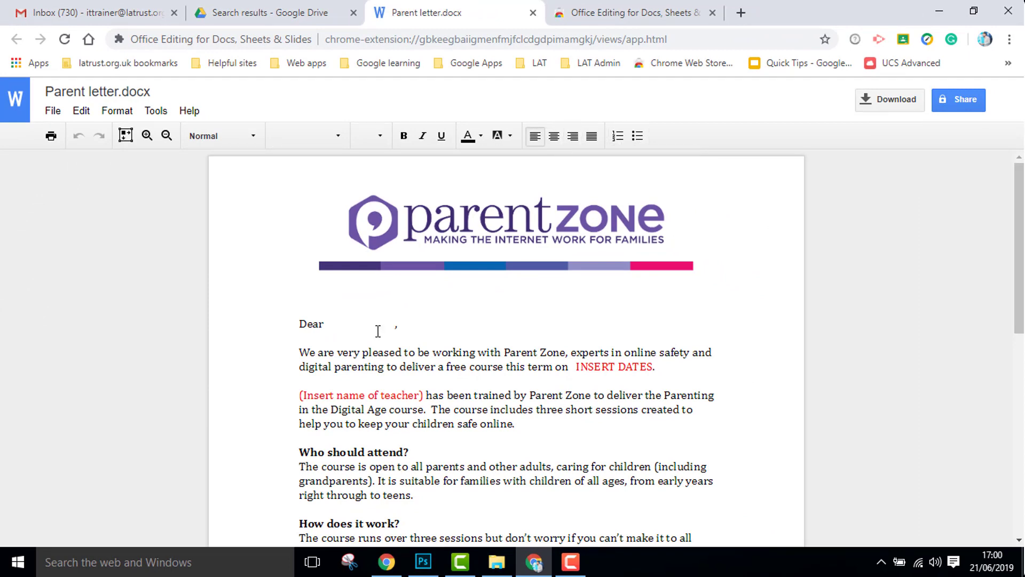
{"action": "left_click", "coordinate": [334, 321]}
{"action": "type", "text": "Daniel"}
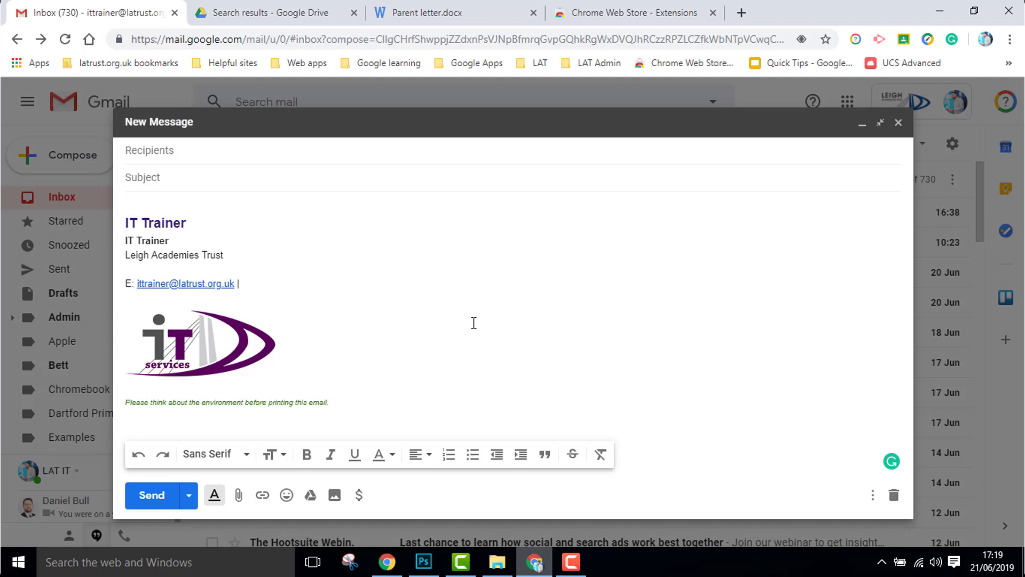
- Insert the recent Drive file Parent letter.docx into the new Gmail message as an attachment
{"action": "left_click", "coordinate": [311, 496]}
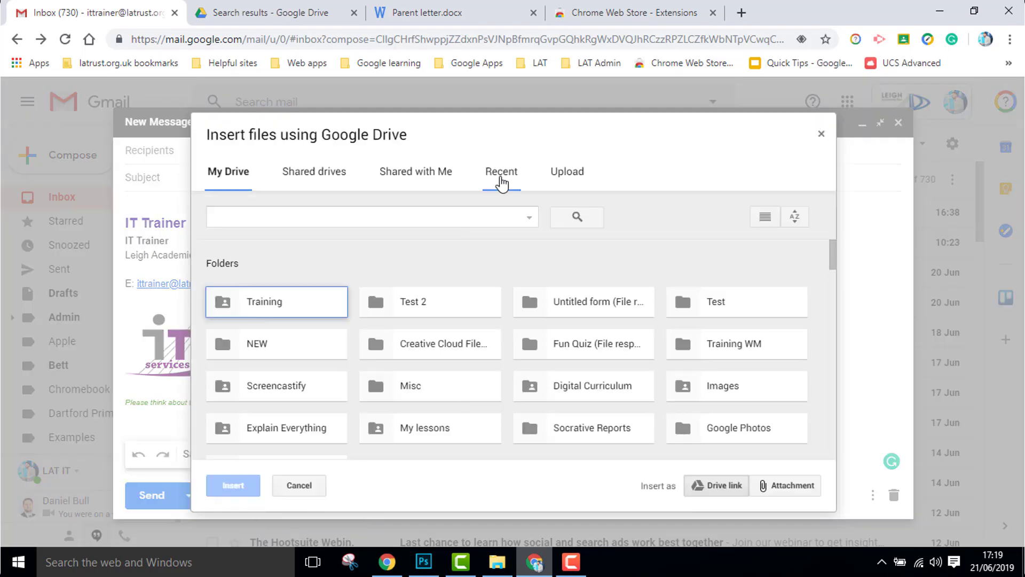
{"action": "left_click", "coordinate": [501, 181]}
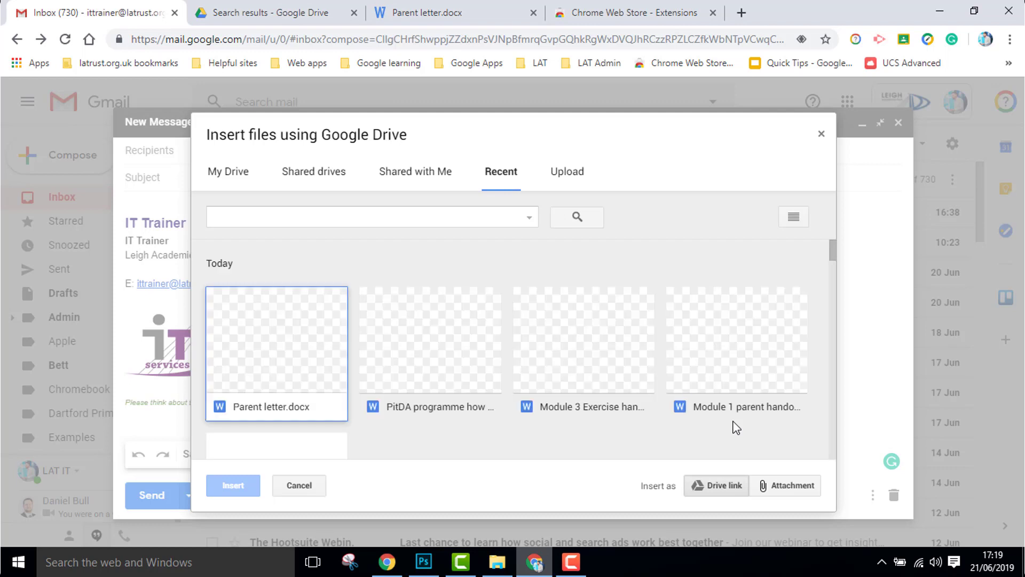
{"action": "left_click", "coordinate": [783, 489]}
{"action": "left_click", "coordinate": [278, 343]}
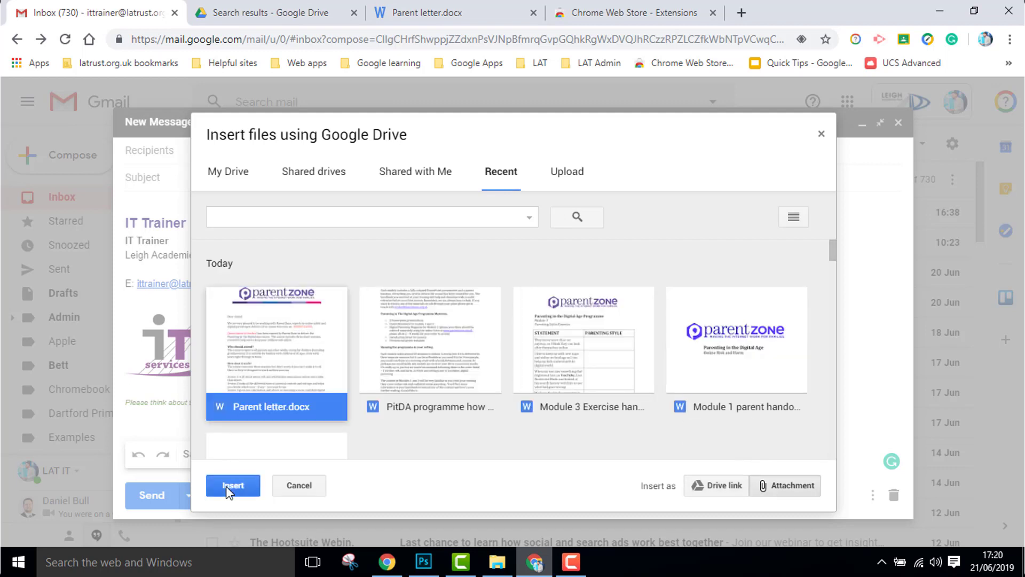
{"action": "left_click", "coordinate": [229, 486]}
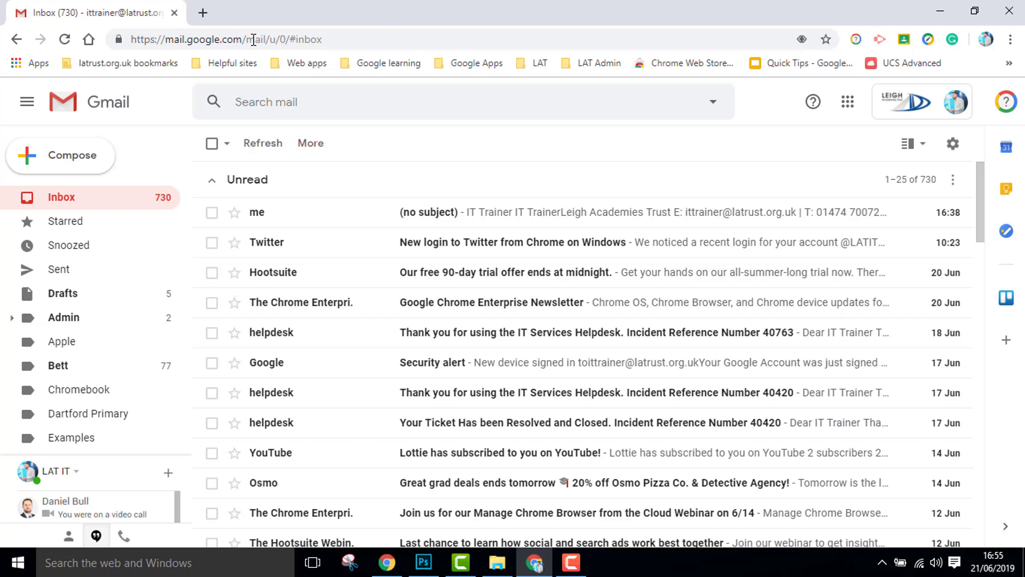
- Mute the "Google Chrome Enterprise Newsletter" conversation in the inbox
{"action": "mouse_move", "coordinate": [262, 246]}
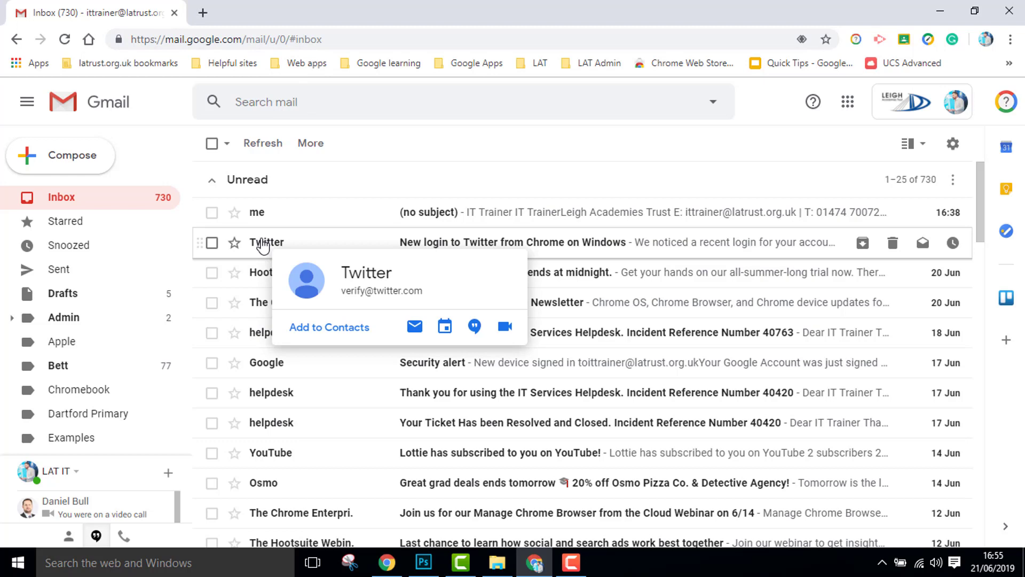
{"action": "left_click", "coordinate": [212, 303]}
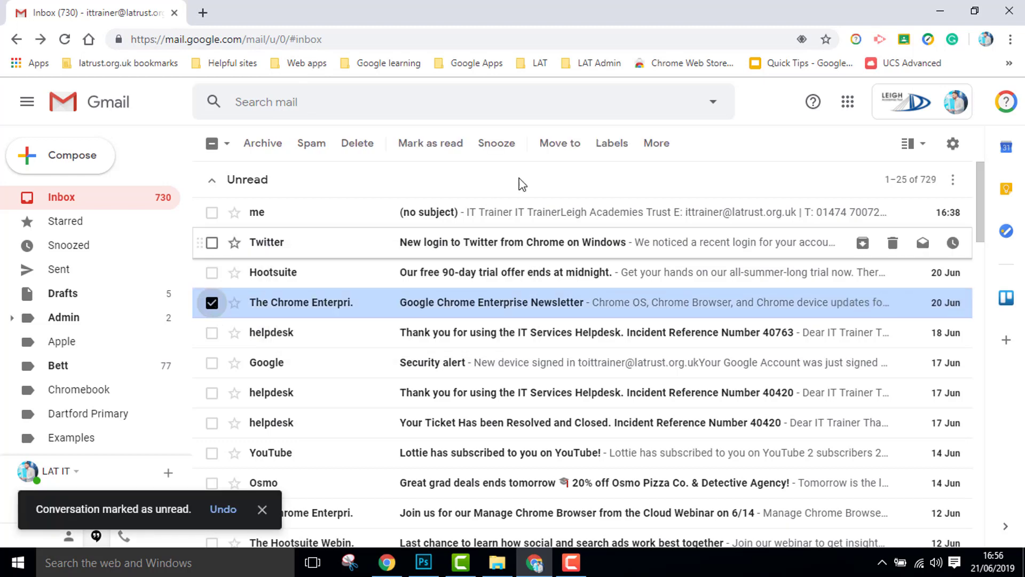
{"action": "left_click", "coordinate": [651, 151]}
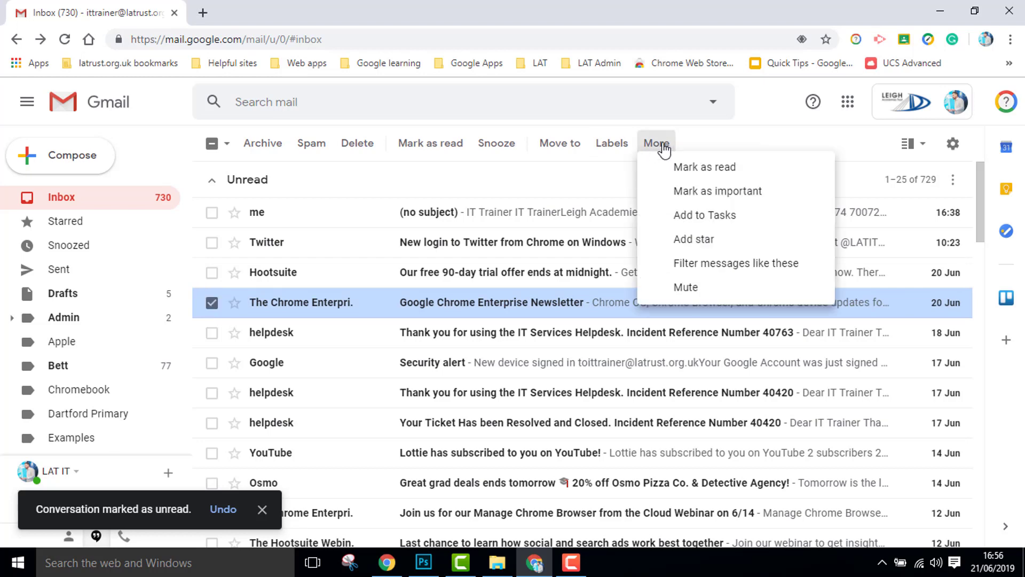
{"action": "left_click", "coordinate": [677, 288]}
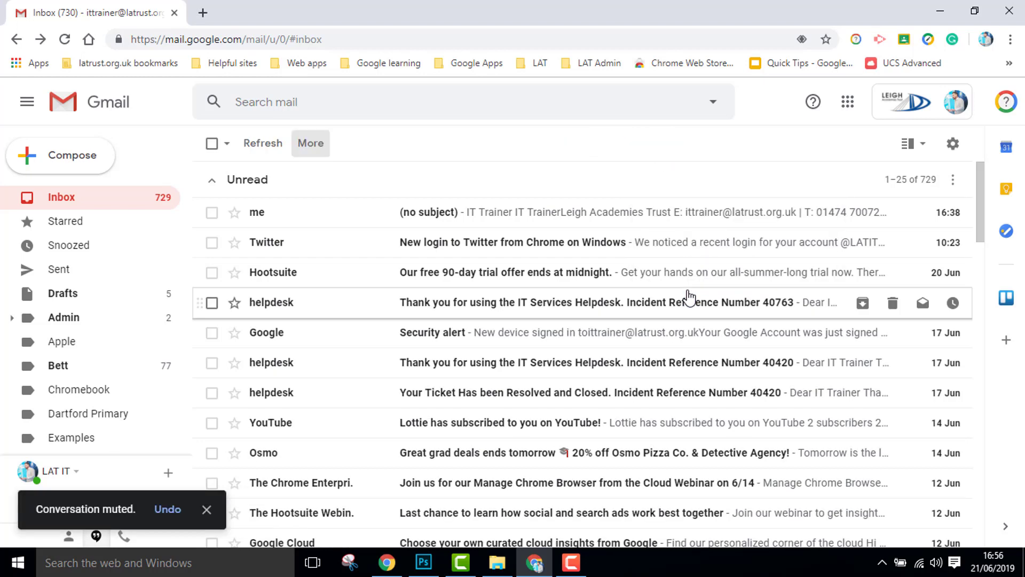